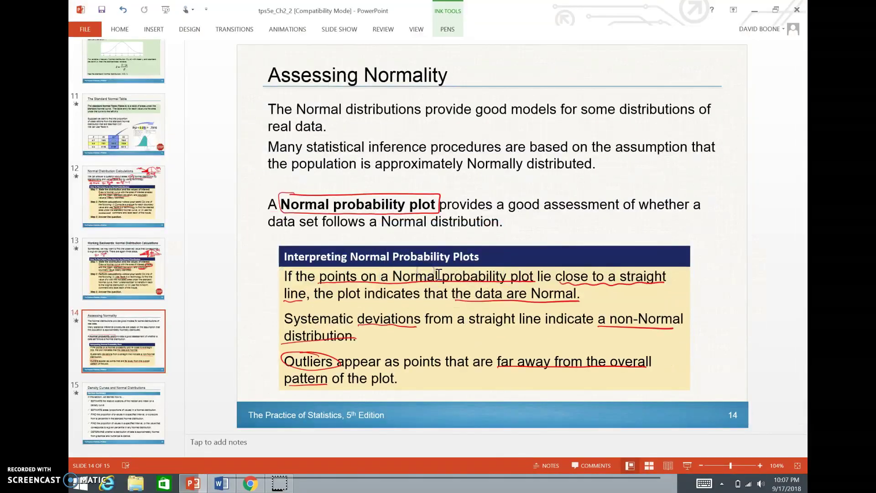
Step: Keep the red ink underlines and circles on the Assessing Normality slide
{"action": "left_click", "coordinate": [249, 484]}
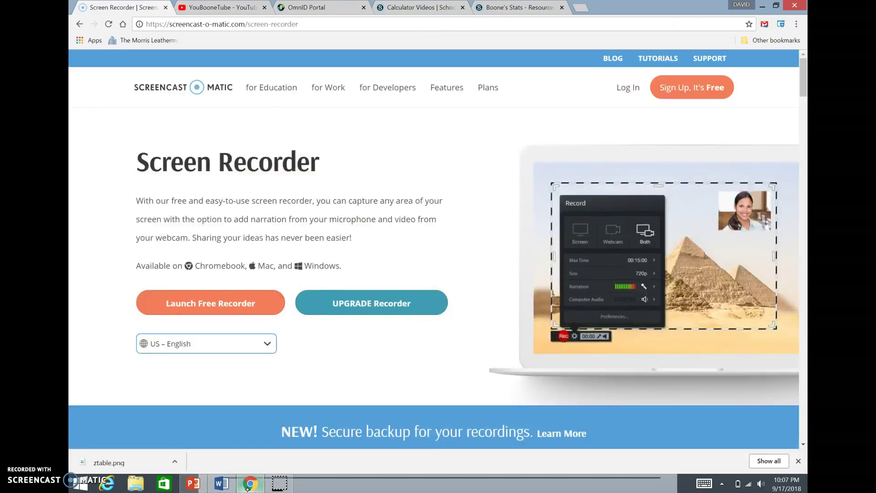
Step: Open the 6_Nspire-Normal probability plots.mp4 video from Calculator Videos in full screen
{"action": "key", "text": "ctrl+4"}
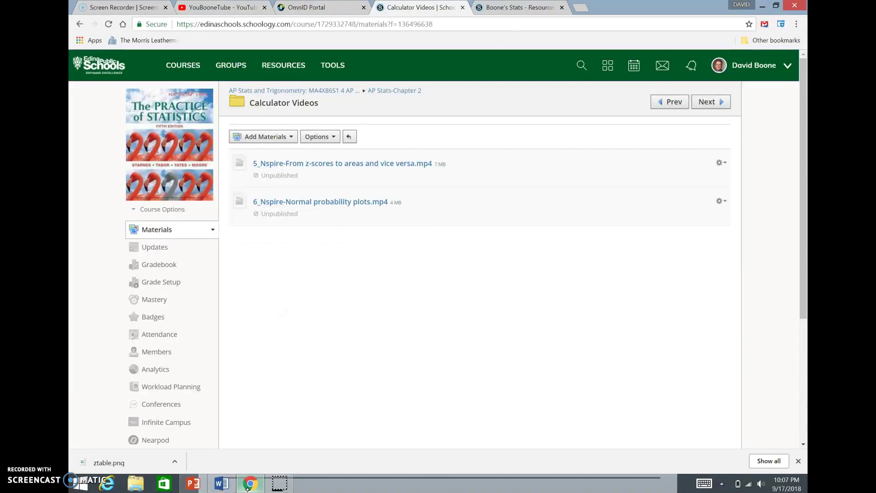
{"action": "left_click", "coordinate": [319, 202]}
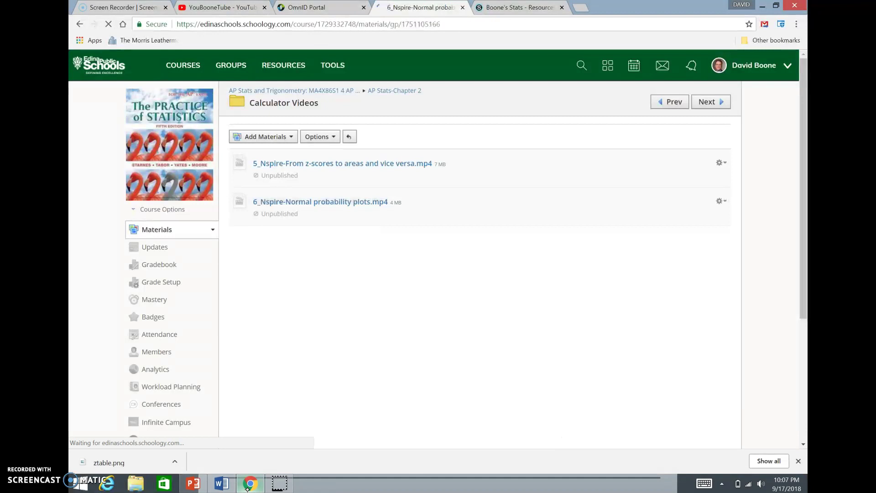
{"action": "left_click", "coordinate": [465, 277]}
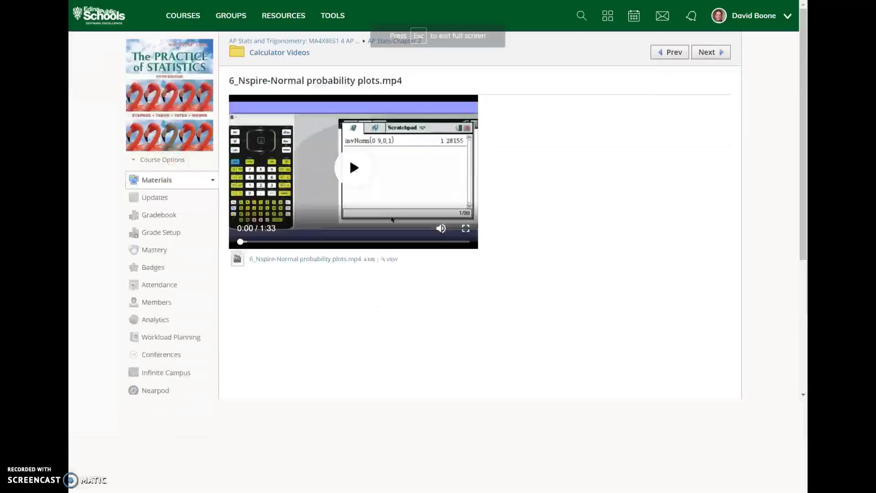
Step: Start playback of the normal probability plots calculator video
{"action": "key", "text": "space"}
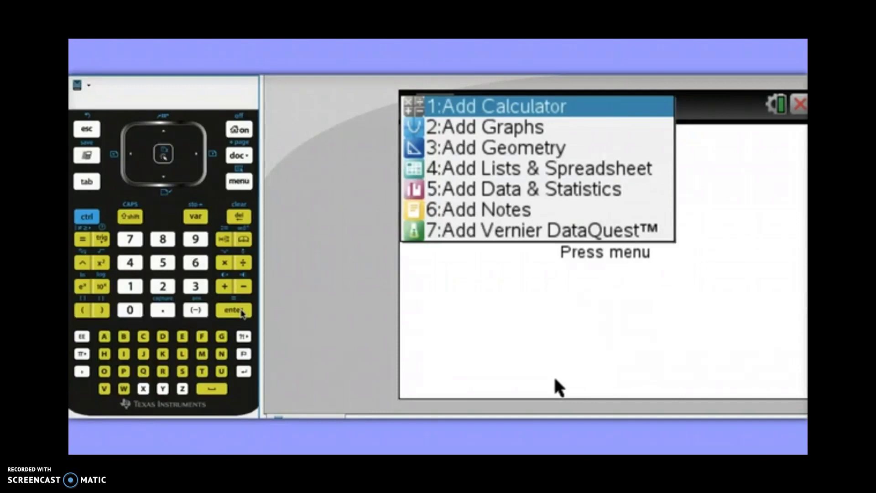
Step: Add a Lists & Spreadsheet page with column A named unemploy and 4.1 in A1
{"action": "left_click", "coordinate": [240, 313]}
{"action": "left_click", "coordinate": [205, 285]}
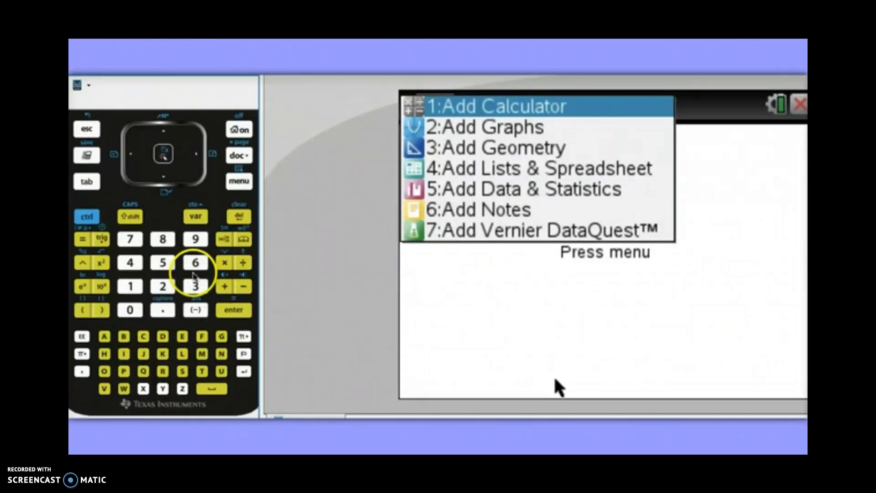
{"action": "left_click", "coordinate": [130, 263]}
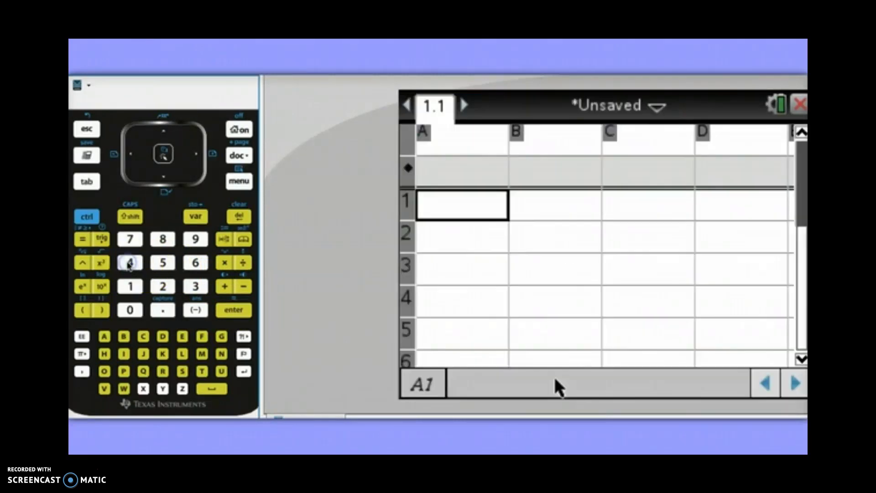
{"action": "left_click", "coordinate": [164, 133]}
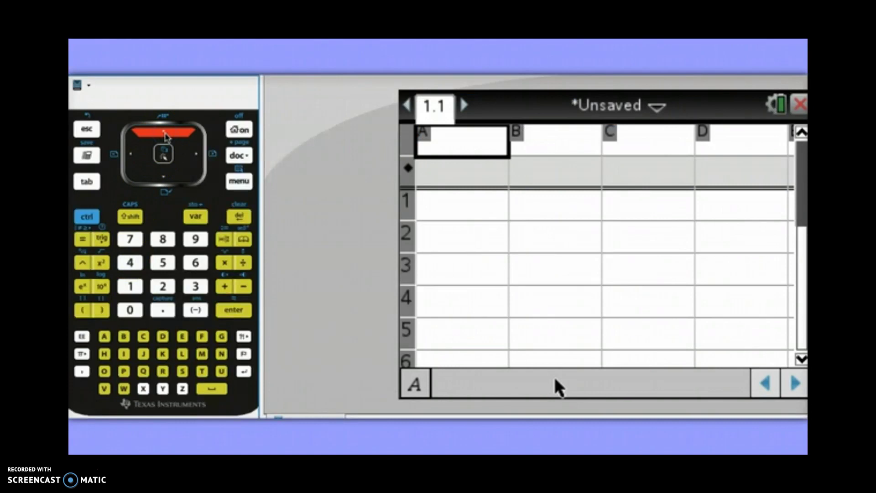
{"action": "type", "text": "un"}
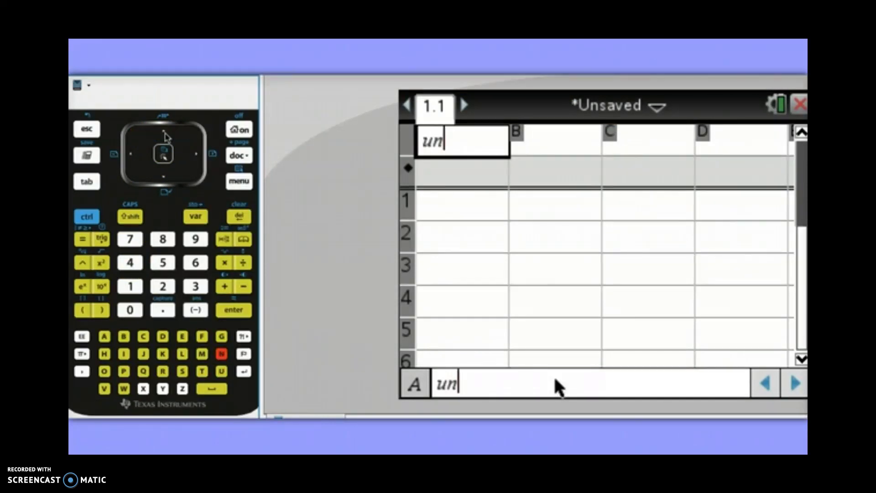
{"action": "type", "text": "employ"}
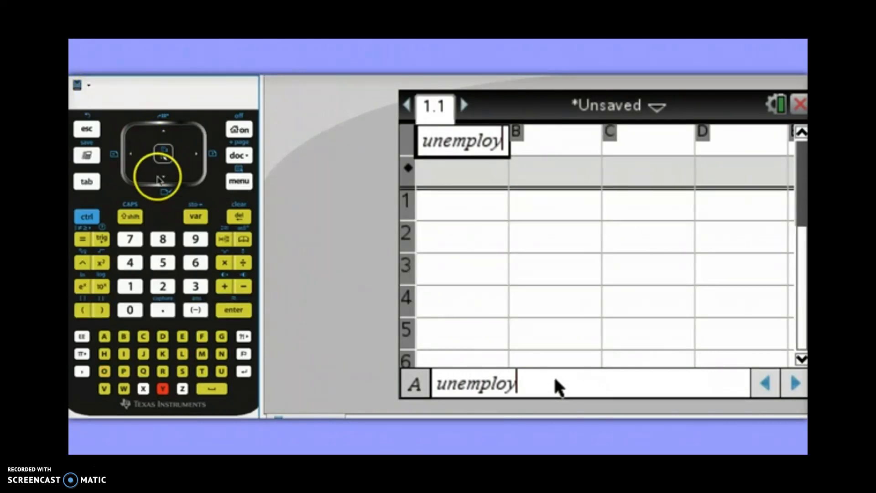
{"action": "left_click", "coordinate": [163, 177]}
{"action": "key", "text": "Down"}
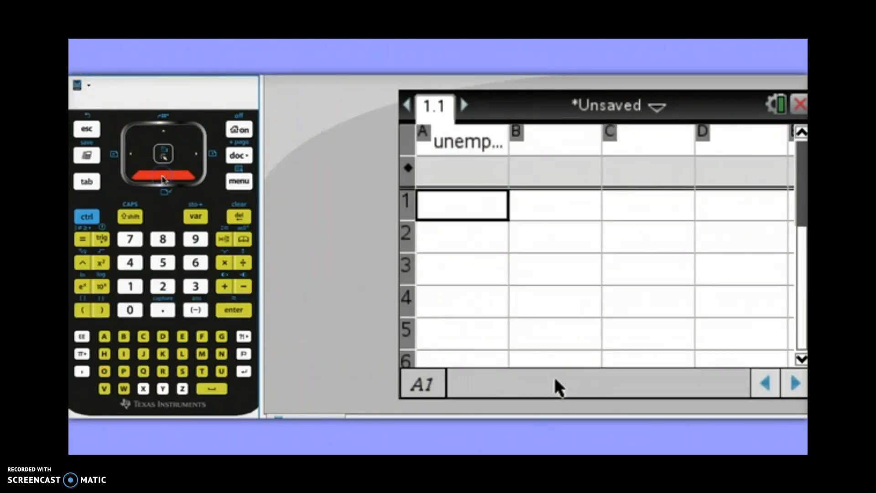
{"action": "type", "text": "4.1"}
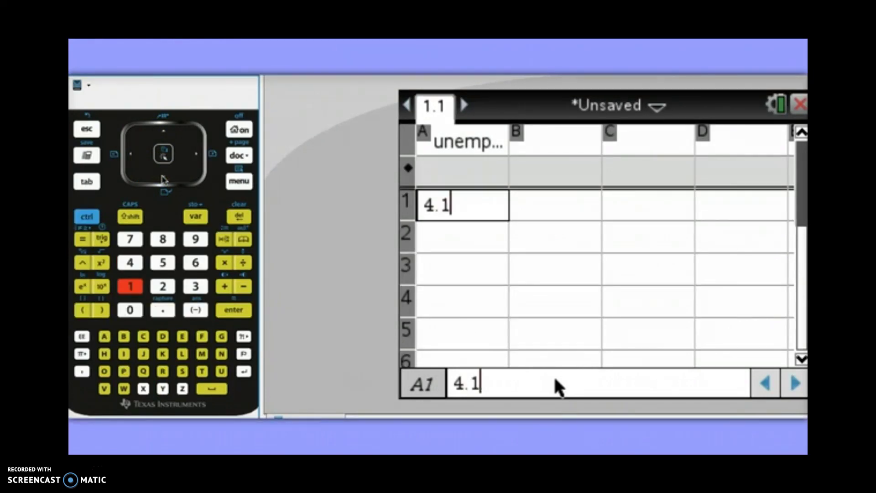
{"action": "key", "text": "Return"}
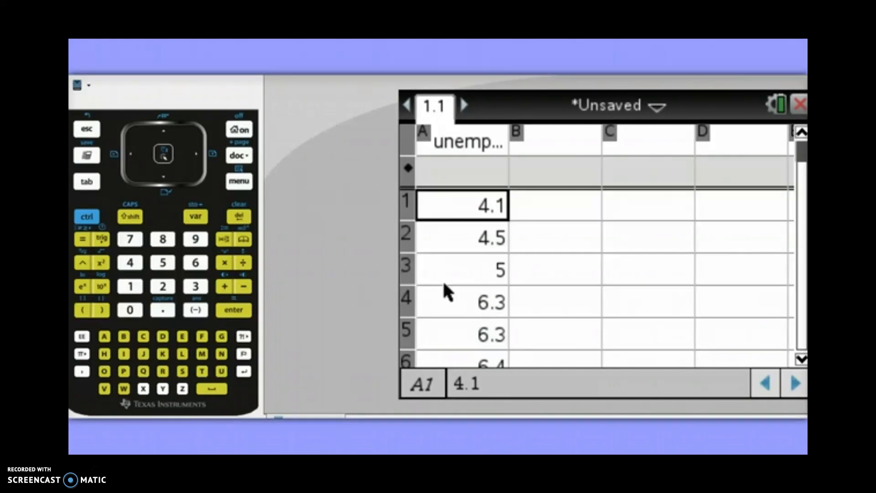
Step: Insert a new page offering the application choices
{"action": "left_click", "coordinate": [86, 216]}
{"action": "left_click", "coordinate": [129, 293]}
{"action": "left_click", "coordinate": [124, 354]}
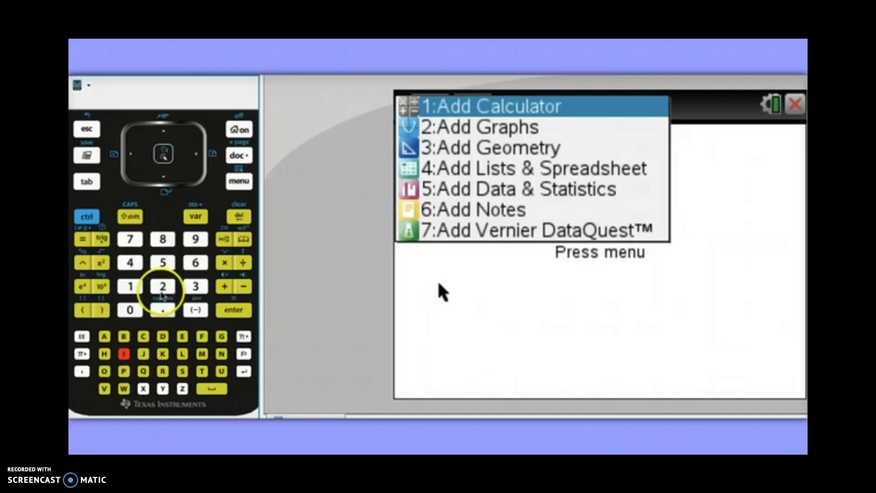
Step: Add a Data & Statistics page plotting unemploy as a dot plot, dismissing the low battery warning
{"action": "left_click", "coordinate": [163, 263]}
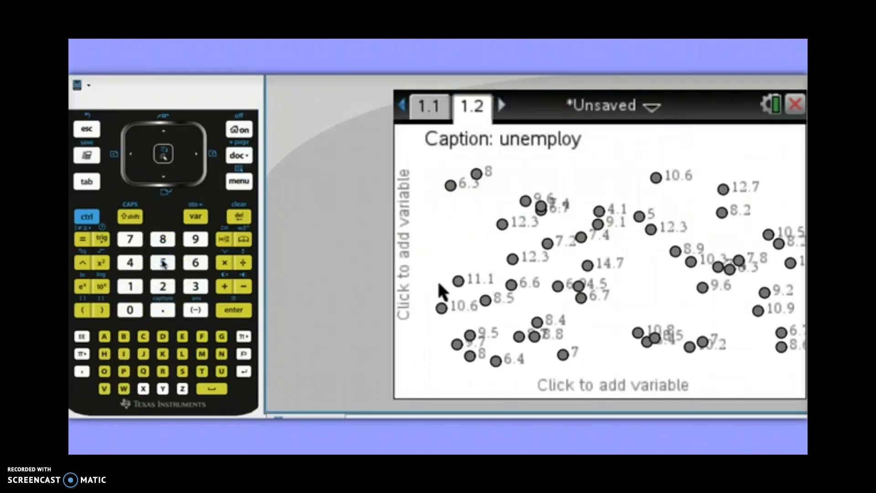
{"action": "left_click", "coordinate": [625, 387]}
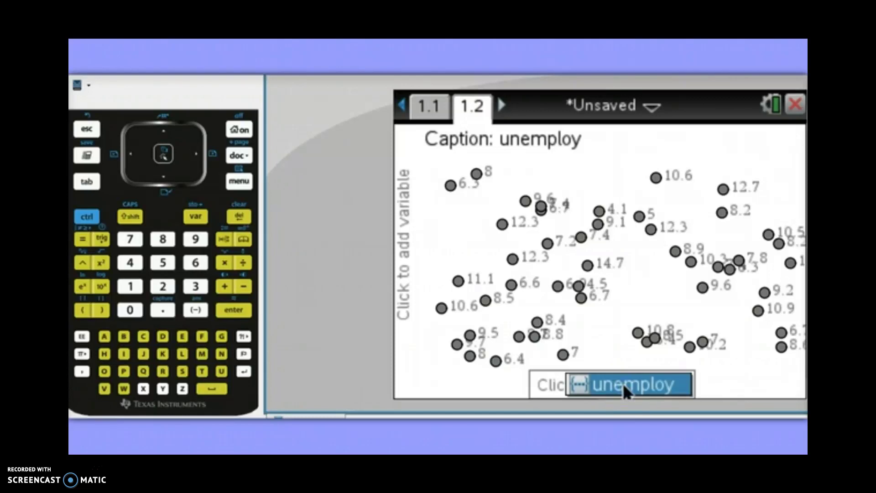
{"action": "left_click", "coordinate": [622, 381]}
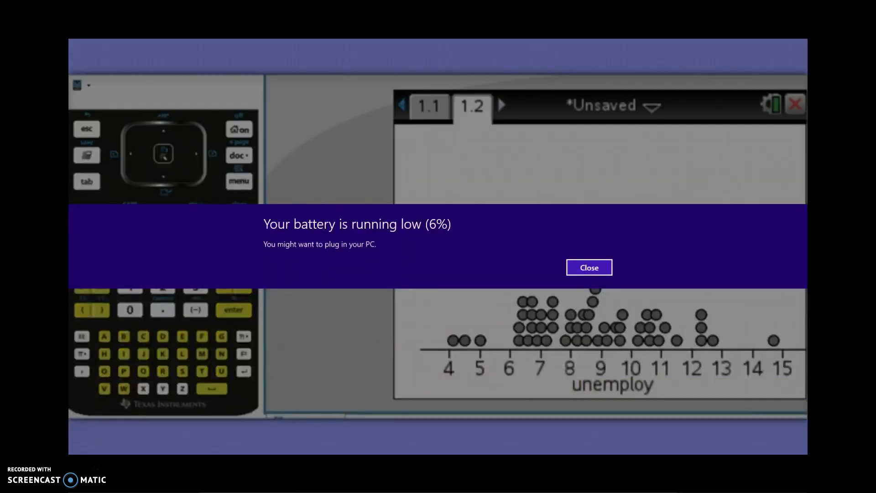
{"action": "left_click", "coordinate": [589, 267]}
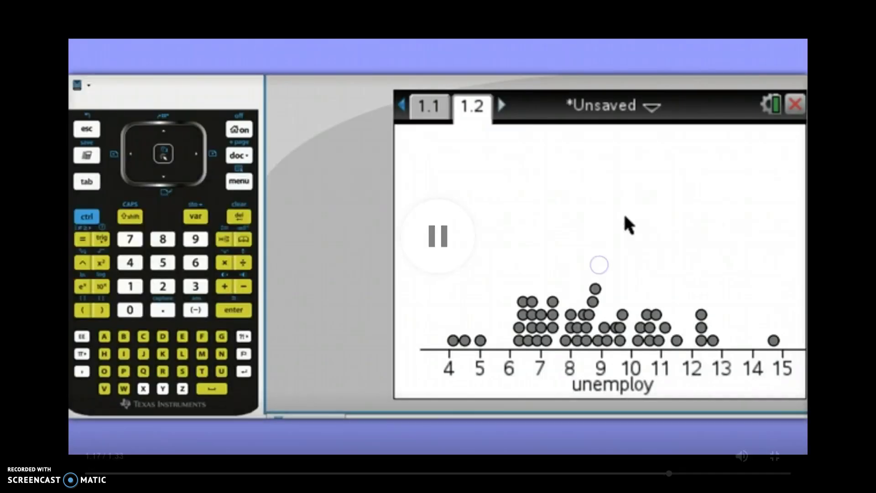
Step: Change the dot plot to a Normal Probability Plot and watch the video to its end
{"action": "right_click", "coordinate": [624, 216]}
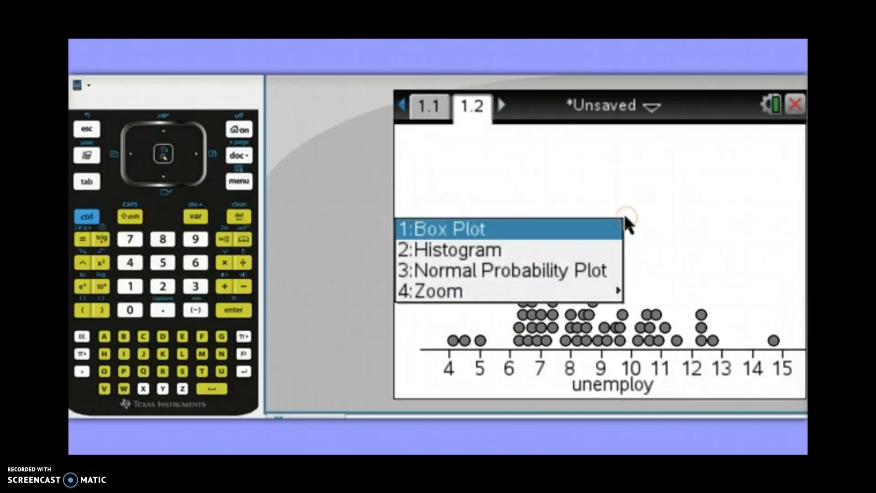
{"action": "left_click", "coordinate": [597, 270]}
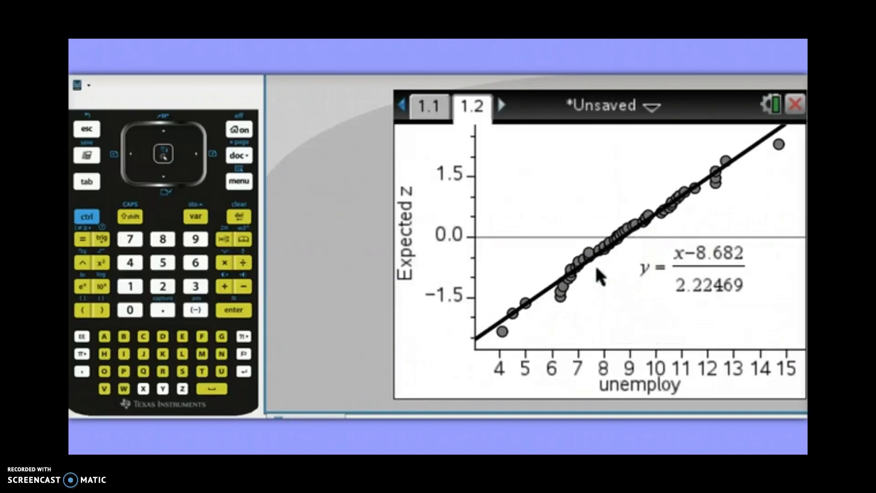
{"action": "mouse_move", "coordinate": [598, 264]}
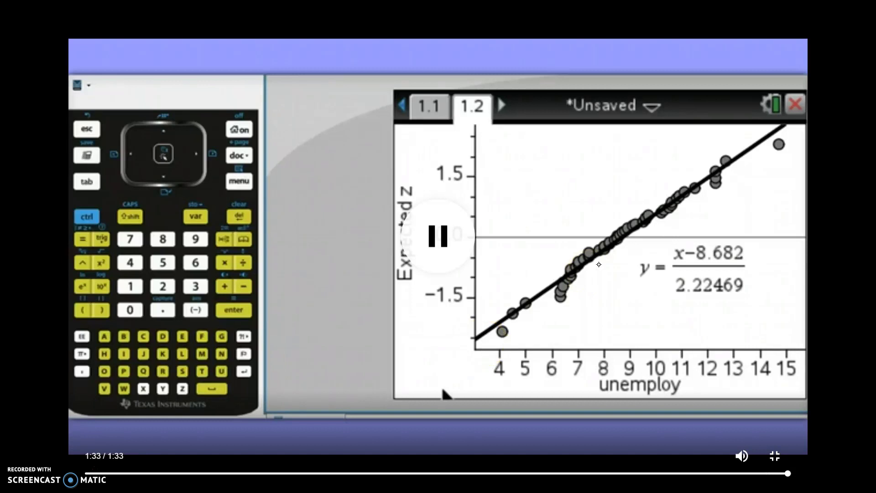
{"action": "key", "text": "Escape"}
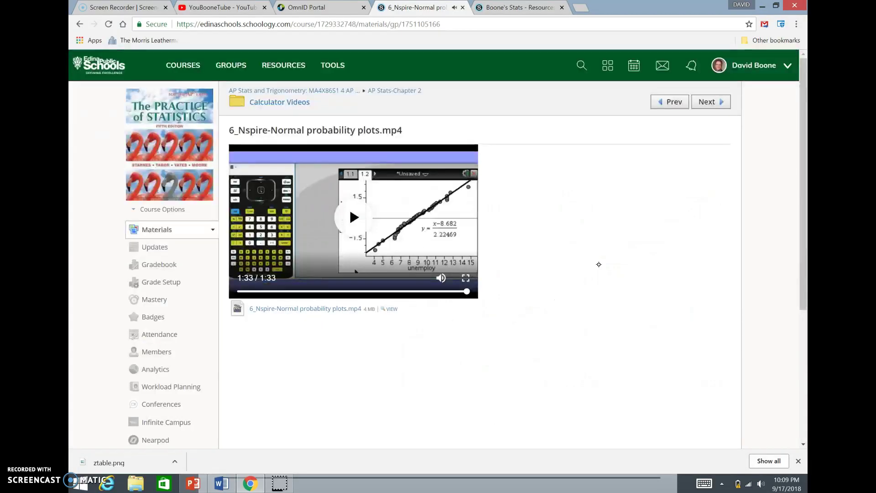
Step: Return to PowerPoint and display slide 15, the Density Curves and Normal Distributions summary
{"action": "left_click", "coordinate": [194, 485]}
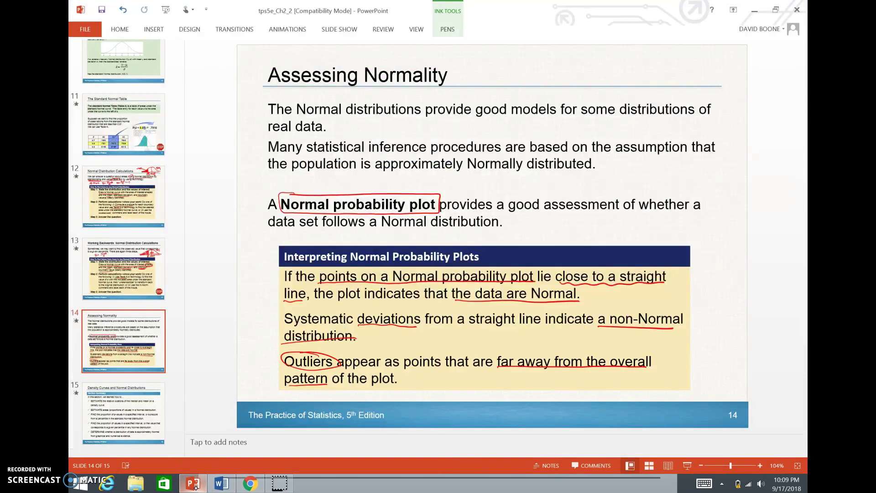
{"action": "left_click", "coordinate": [142, 397]}
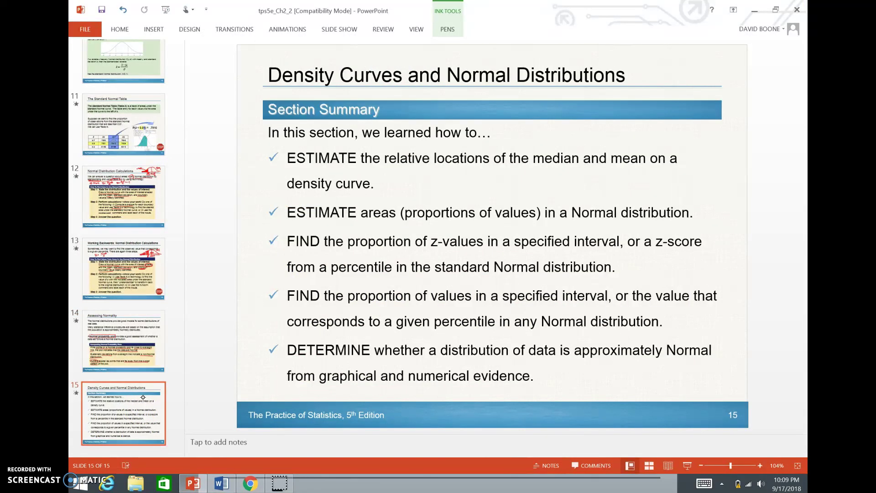
{"action": "left_click", "coordinate": [337, 30]}
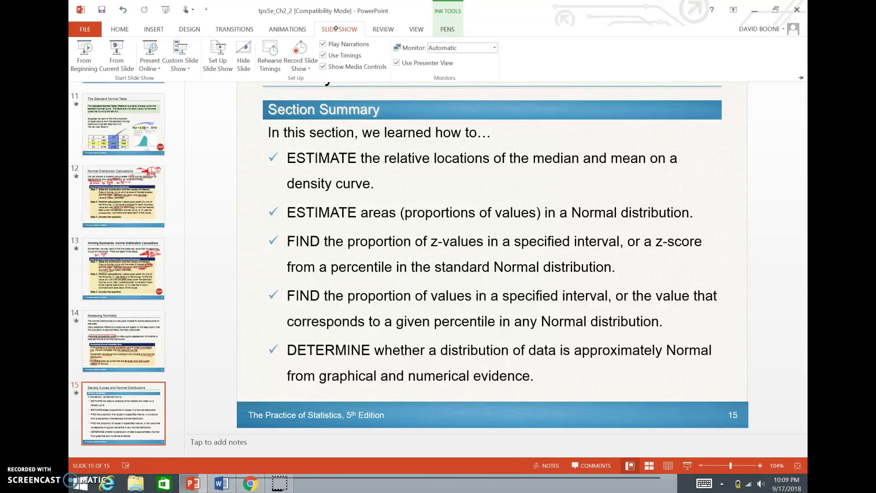
Step: Run the slideshow full-screen starting from slide 15
{"action": "left_click", "coordinate": [117, 51]}
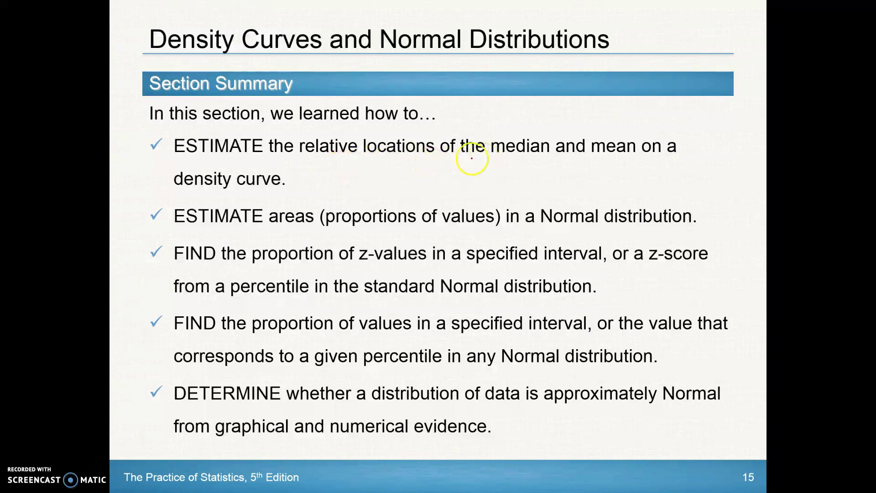
Step: In bullet 1, underline relative locations, circle median and mean, and draw an arrow at mean
{"action": "mouse_move", "coordinate": [333, 158]}
{"action": "left_mouse_down"}
{"action": "mouse_move", "coordinate": [305, 159]}
{"action": "mouse_move", "coordinate": [428, 158]}
{"action": "left_mouse_up"}
{"action": "mouse_move", "coordinate": [525, 130]}
{"action": "left_mouse_down"}
{"action": "mouse_move", "coordinate": [534, 163]}
{"action": "mouse_move", "coordinate": [527, 136]}
{"action": "left_mouse_up"}
{"action": "left_click_drag", "start_coordinate": [609, 139], "coordinate": [612, 136]}
{"action": "mouse_move", "coordinate": [650, 108]}
{"action": "left_mouse_down"}
{"action": "mouse_move", "coordinate": [623, 132]}
{"action": "mouse_move", "coordinate": [622, 124]}
{"action": "mouse_move", "coordinate": [626, 135]}
{"action": "mouse_move", "coordinate": [634, 129]}
{"action": "mouse_move", "coordinate": [627, 132]}
{"action": "left_mouse_up"}
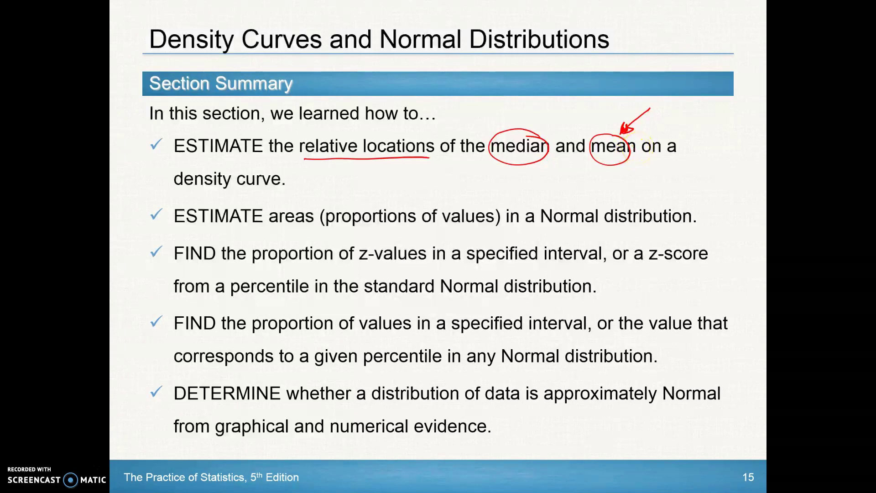
Step: Box areas, enclose Normal distribution, underline proportion, circle standard Normal distribution and write N(0,1)
{"action": "mouse_move", "coordinate": [272, 210]}
{"action": "left_mouse_down"}
{"action": "mouse_move", "coordinate": [307, 226]}
{"action": "mouse_move", "coordinate": [269, 216]}
{"action": "left_mouse_up"}
{"action": "mouse_move", "coordinate": [509, 237]}
{"action": "left_mouse_down"}
{"action": "mouse_move", "coordinate": [692, 232]}
{"action": "mouse_move", "coordinate": [697, 224]}
{"action": "mouse_move", "coordinate": [638, 203]}
{"action": "mouse_move", "coordinate": [511, 205]}
{"action": "mouse_move", "coordinate": [509, 233]}
{"action": "left_mouse_up"}
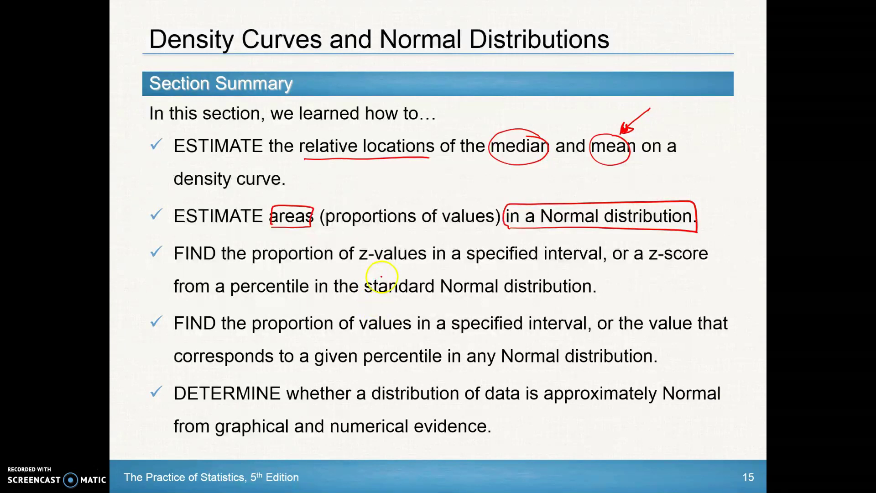
{"action": "left_click_drag", "start_coordinate": [238, 263], "coordinate": [362, 263]}
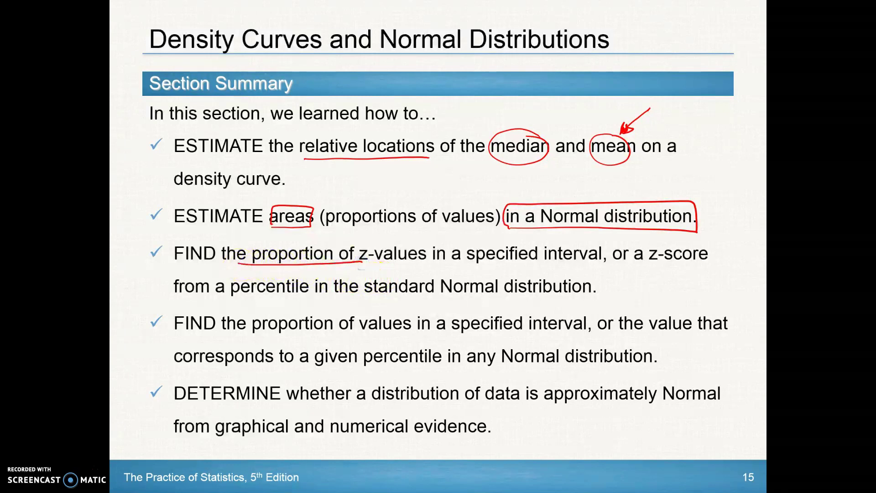
{"action": "mouse_move", "coordinate": [390, 276]}
{"action": "left_mouse_down"}
{"action": "mouse_move", "coordinate": [374, 298]}
{"action": "mouse_move", "coordinate": [533, 293]}
{"action": "mouse_move", "coordinate": [594, 281]}
{"action": "mouse_move", "coordinate": [393, 270]}
{"action": "left_mouse_up"}
{"action": "mouse_move", "coordinate": [605, 290]}
{"action": "left_mouse_down"}
{"action": "mouse_move", "coordinate": [636, 296]}
{"action": "mouse_move", "coordinate": [642, 278]}
{"action": "mouse_move", "coordinate": [656, 295]}
{"action": "left_mouse_up"}
{"action": "left_click_drag", "start_coordinate": [663, 272], "coordinate": [665, 295]}
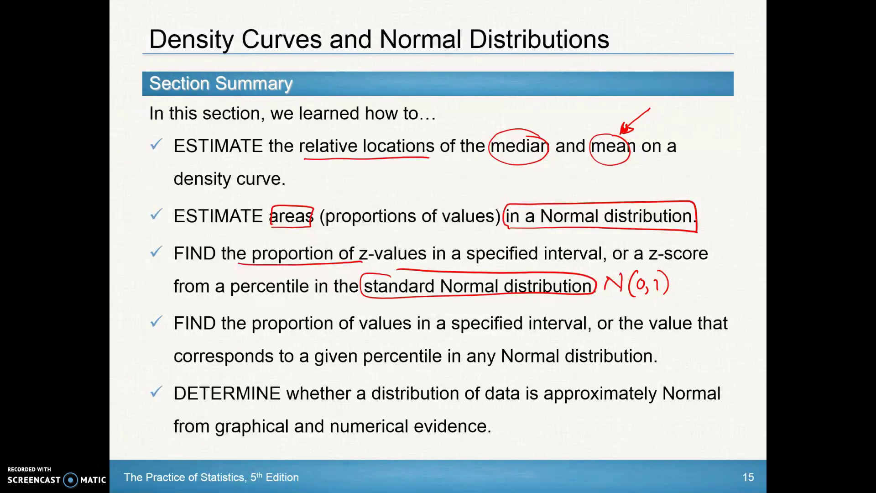
Step: Ink bullets 4–5: circle Normal distribution, write z-score, and underline the last bullet's claim
{"action": "mouse_move", "coordinate": [465, 366]}
{"action": "left_mouse_down"}
{"action": "mouse_move", "coordinate": [615, 368]}
{"action": "mouse_move", "coordinate": [566, 341]}
{"action": "mouse_move", "coordinate": [525, 343]}
{"action": "left_mouse_up"}
{"action": "mouse_move", "coordinate": [664, 341]}
{"action": "left_mouse_down"}
{"action": "mouse_move", "coordinate": [680, 352]}
{"action": "mouse_move", "coordinate": [737, 349]}
{"action": "left_mouse_up"}
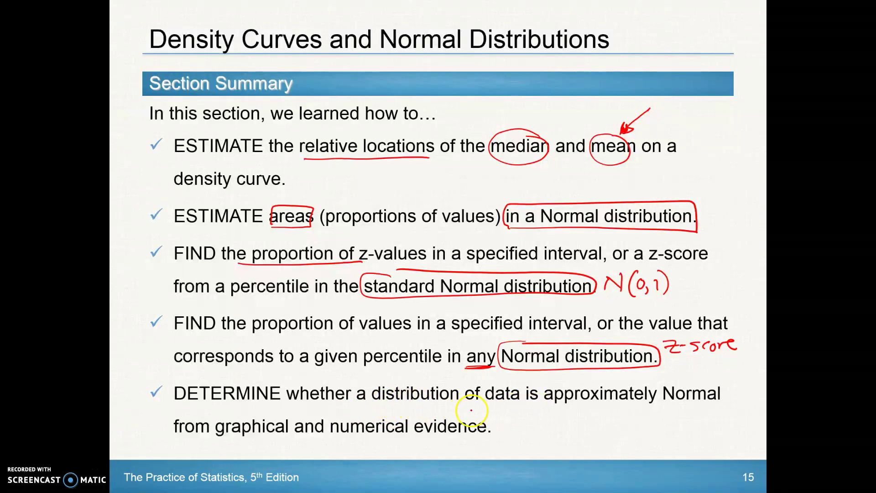
{"action": "left_click_drag", "start_coordinate": [287, 401], "coordinate": [705, 403]}
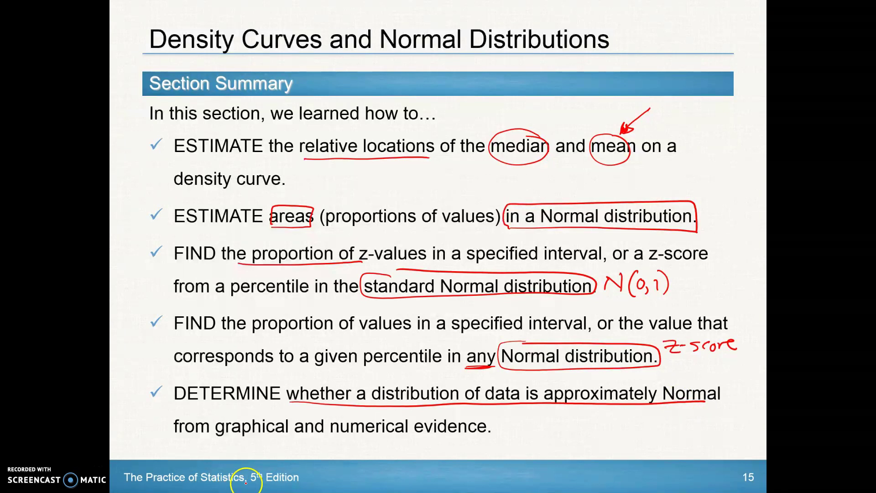
Step: End the slideshow keeping the ink annotations, then switch to the Word pacing guide
{"action": "left_click", "coordinate": [217, 482]}
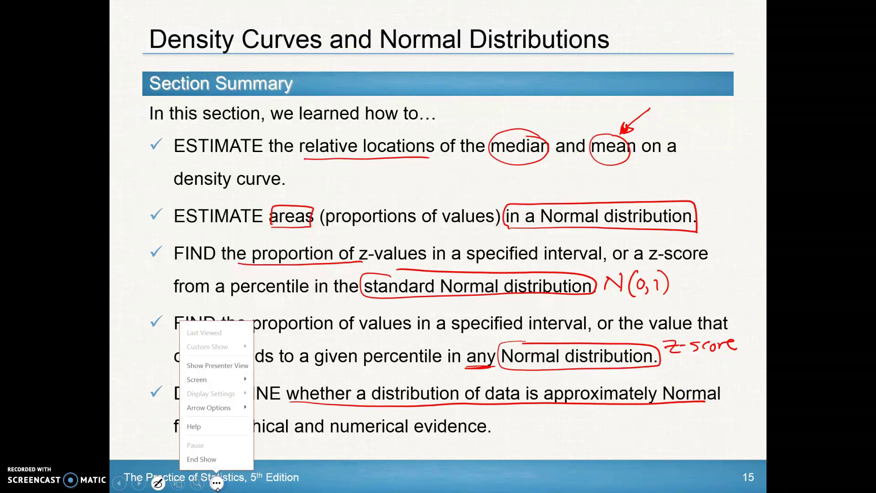
{"action": "left_click", "coordinate": [218, 461]}
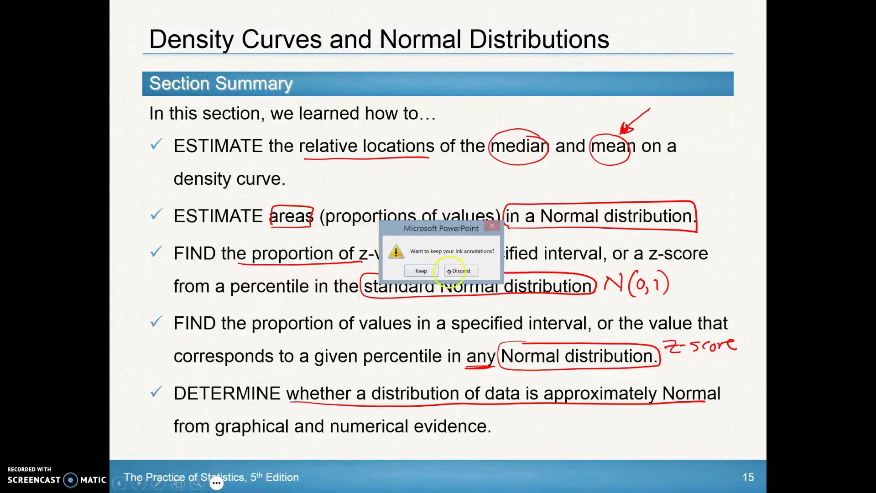
{"action": "left_click", "coordinate": [422, 271]}
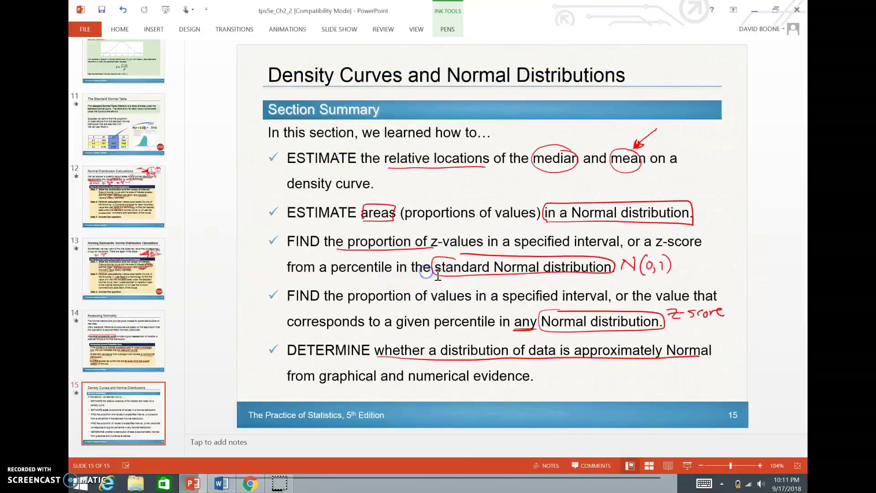
{"action": "left_click", "coordinate": [221, 484]}
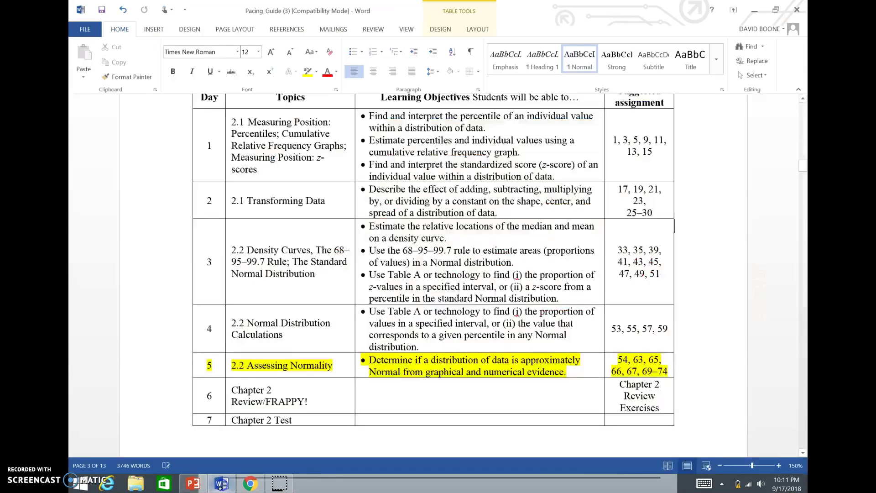